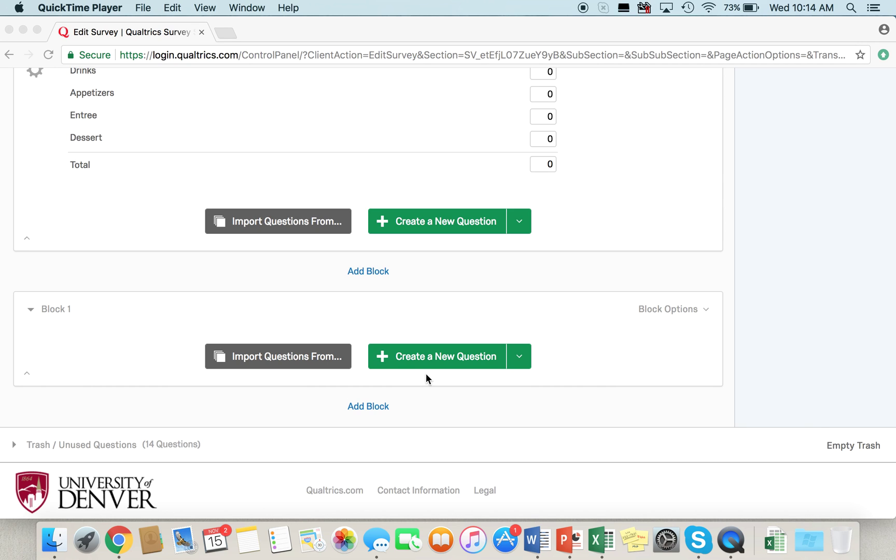
# Add an empty Block 1 below the restaurant spending question
pyautogui.click(418, 358)
# Add a Block 1 question reading 'Do you currently have a cable subscription?'
pyautogui.click(419, 358)
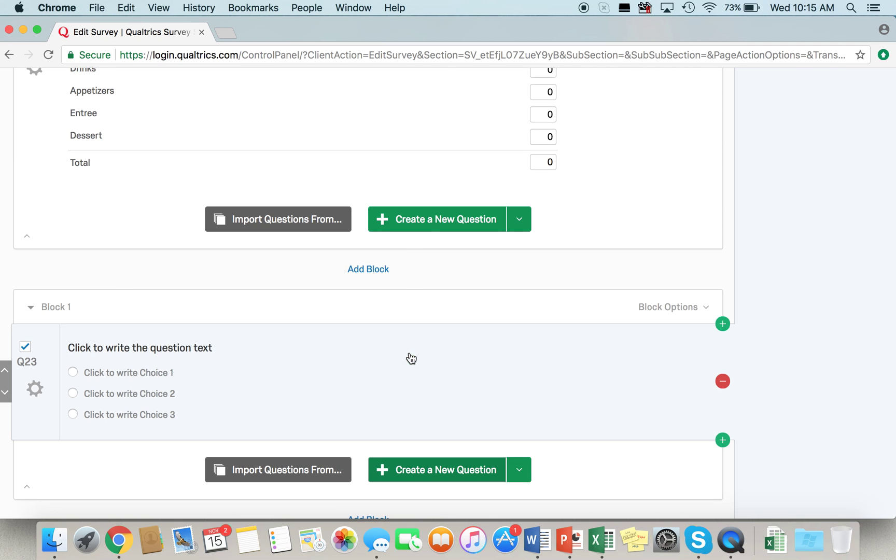
pyautogui.click(115, 348)
pyautogui.write('Do you')
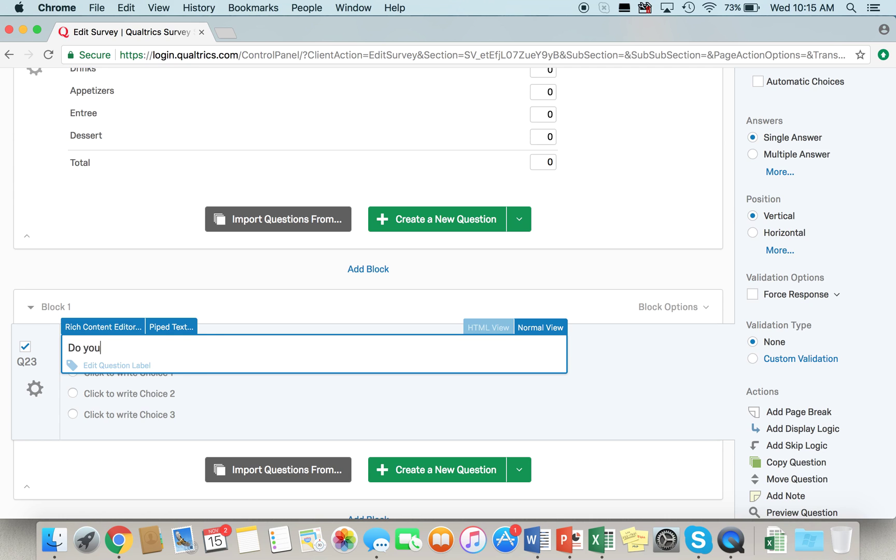
pyautogui.write(' currently have a cable subs')
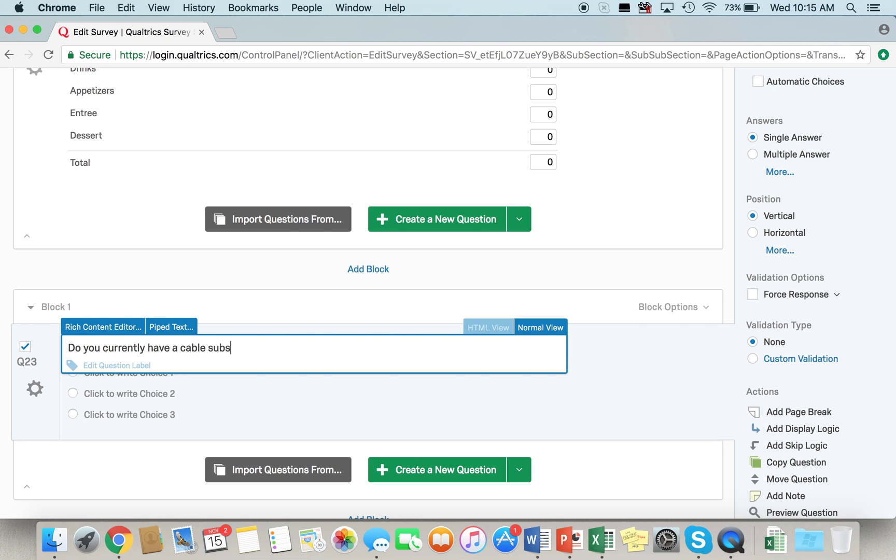
pyautogui.write('cription?')
# Reduce the question to two answer choices, Yes and No
pyautogui.click(56, 444)
pyautogui.scroll(2, 891, 197)
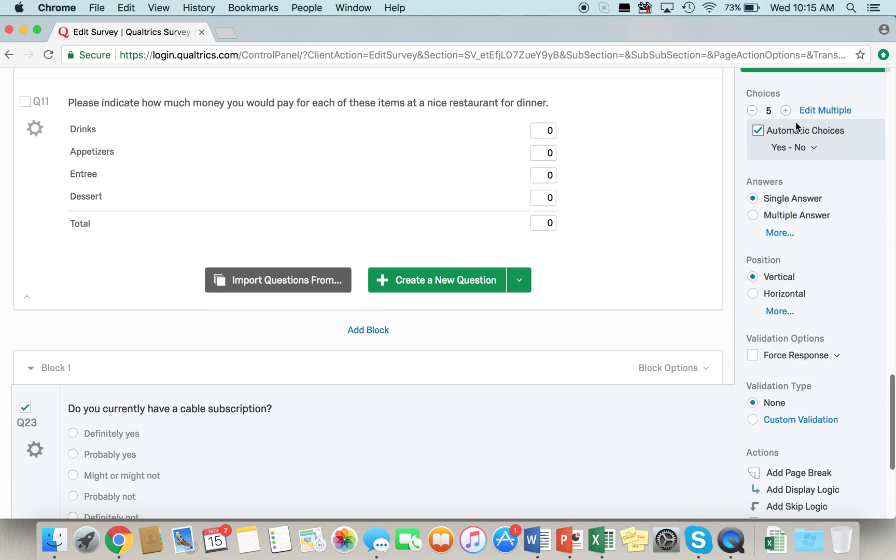
pyautogui.click(757, 130)
pyautogui.click(751, 110)
pyautogui.click(751, 111)
pyautogui.click(752, 110)
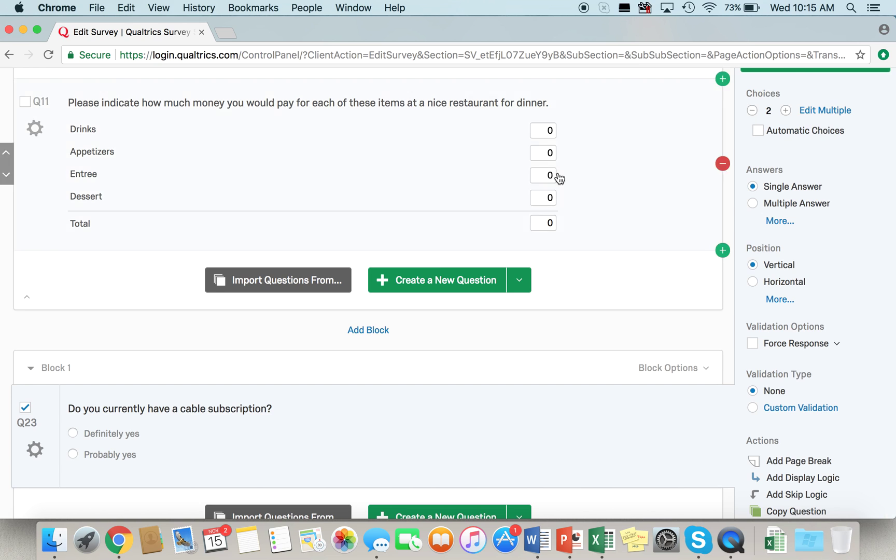
pyautogui.click(124, 434)
pyautogui.write('Yes')
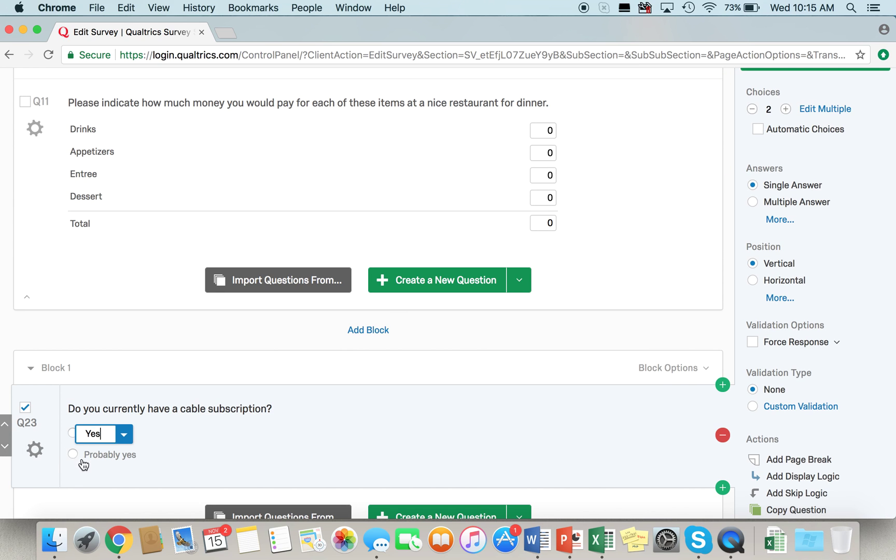
pyautogui.press('Tab')
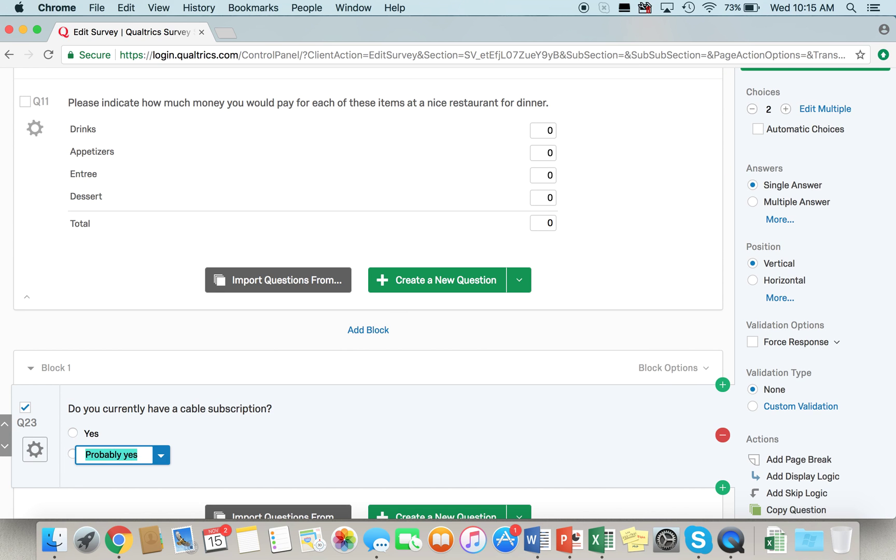
pyautogui.write('No')
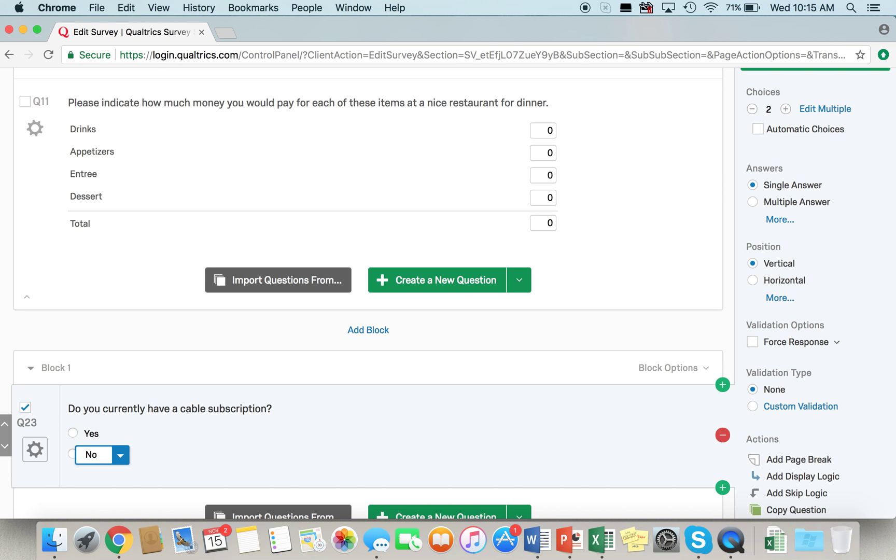
pyautogui.scroll(-5, 473, 277)
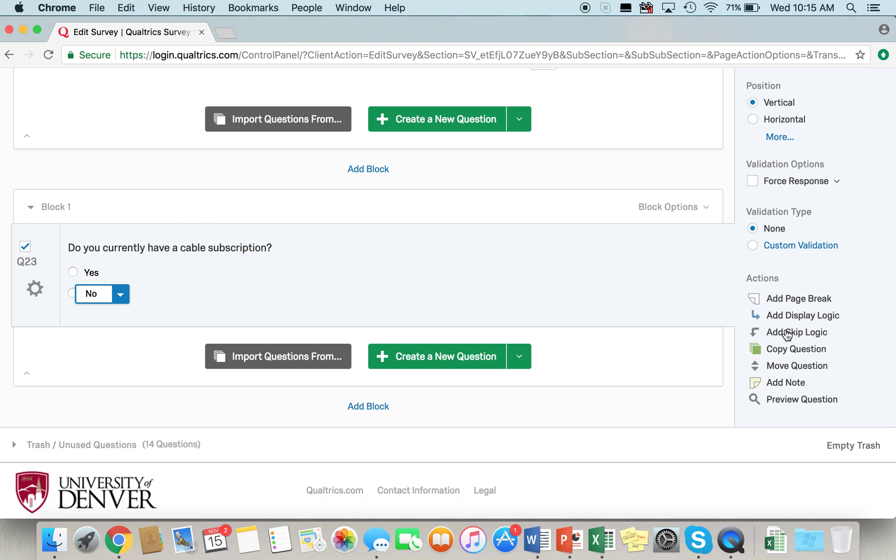
# Add skip logic: if No is selected, skip to End of Survey
pyautogui.click(787, 334)
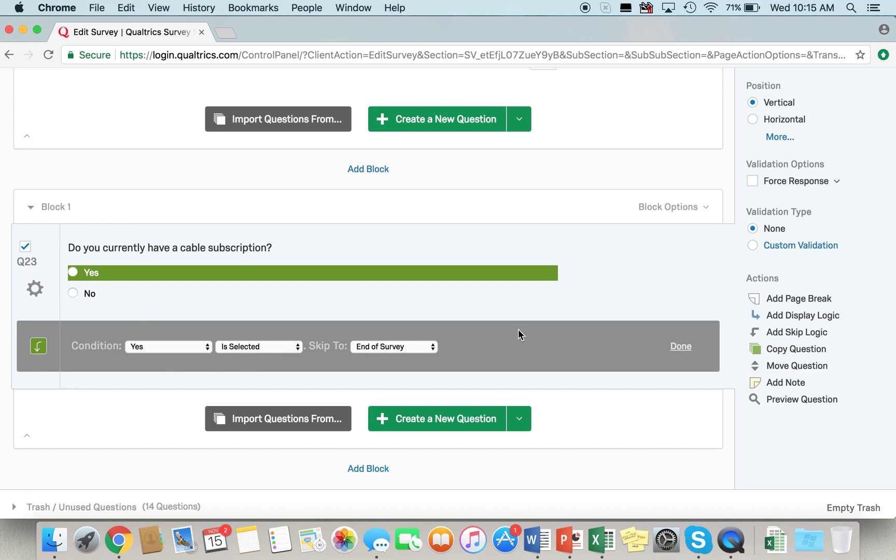
pyautogui.click(162, 346)
pyautogui.click(156, 346)
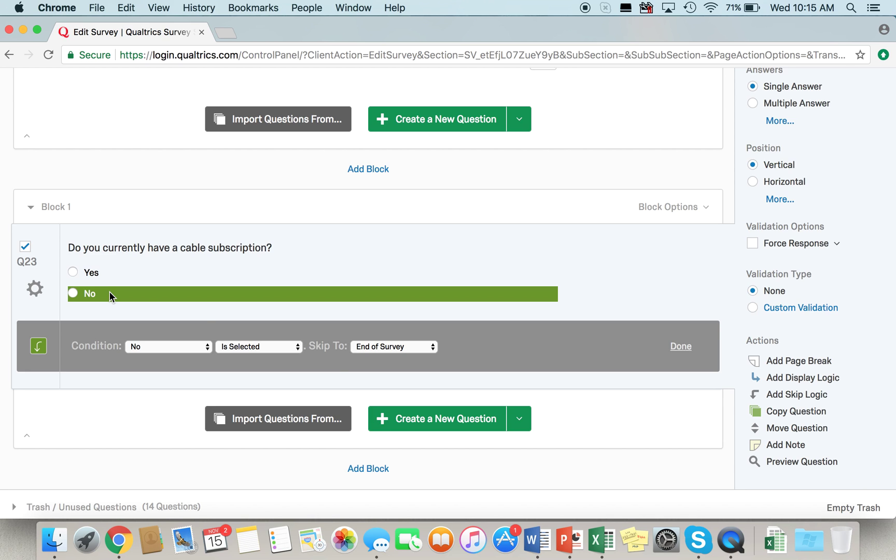
pyautogui.click(178, 350)
pyautogui.click(176, 346)
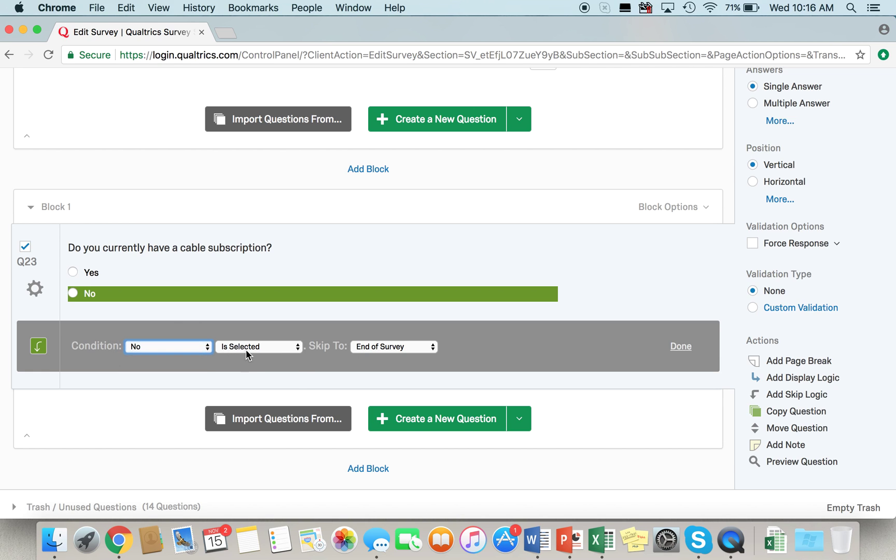
pyautogui.click(248, 347)
pyautogui.click(248, 347)
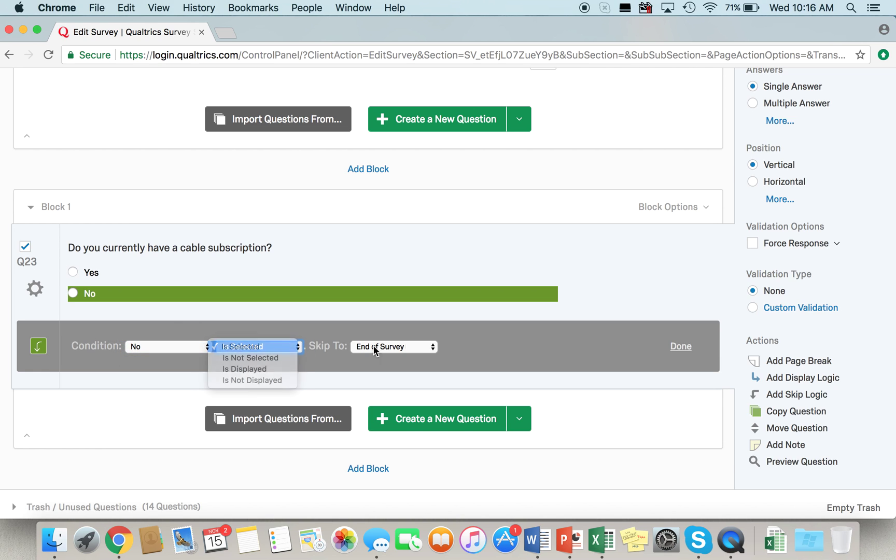
pyautogui.click(415, 347)
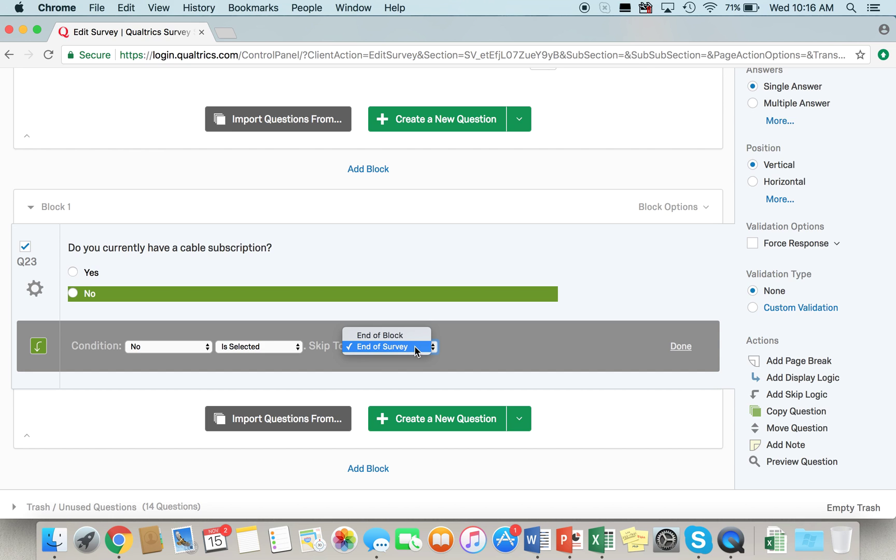
pyautogui.click(471, 345)
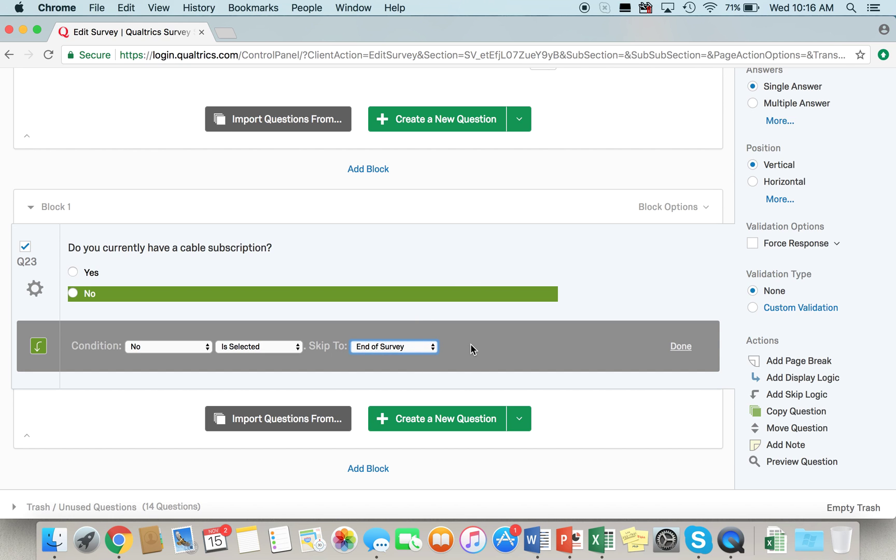
pyautogui.click(674, 349)
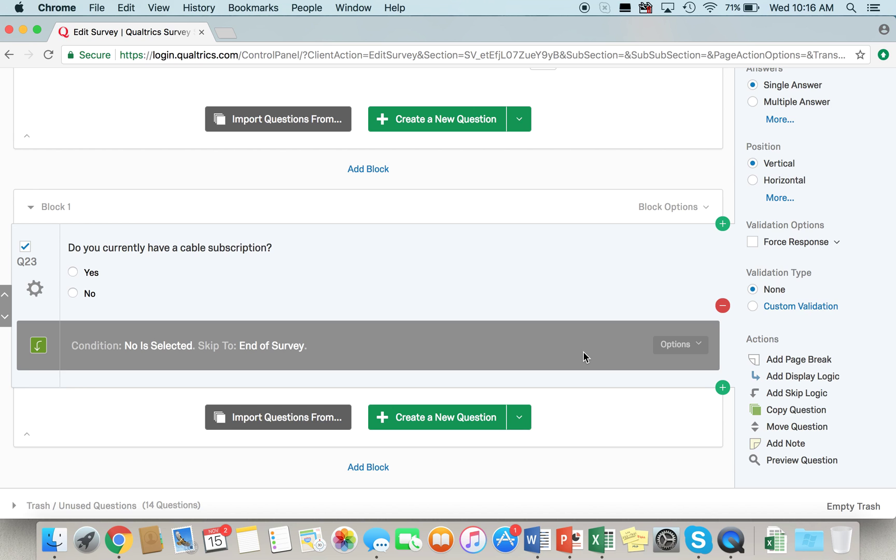
# Review the saved skip logic and add a blank question Q24 below
pyautogui.click(700, 345)
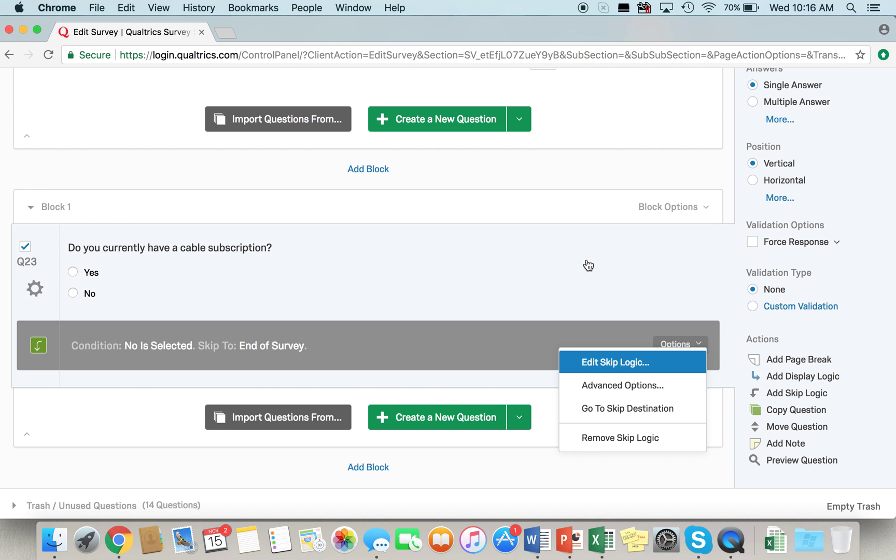
pyautogui.click(483, 350)
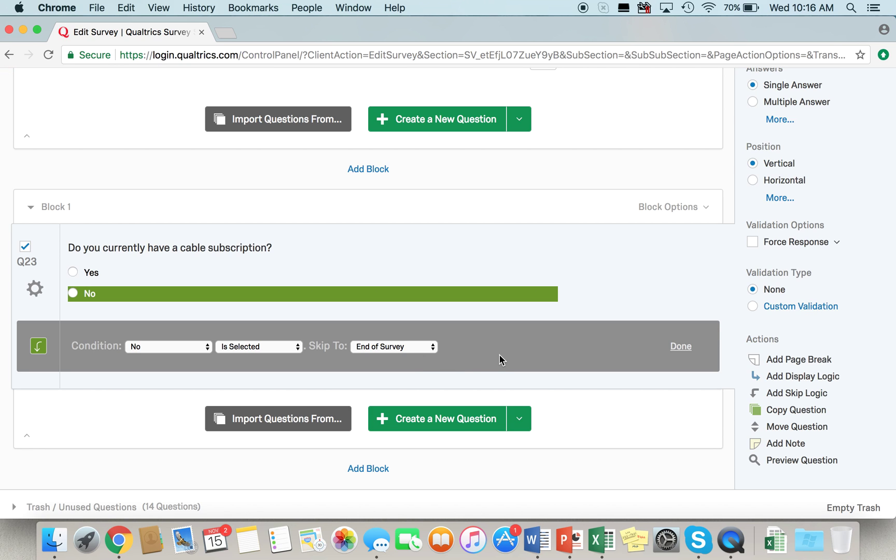
pyautogui.click(680, 346)
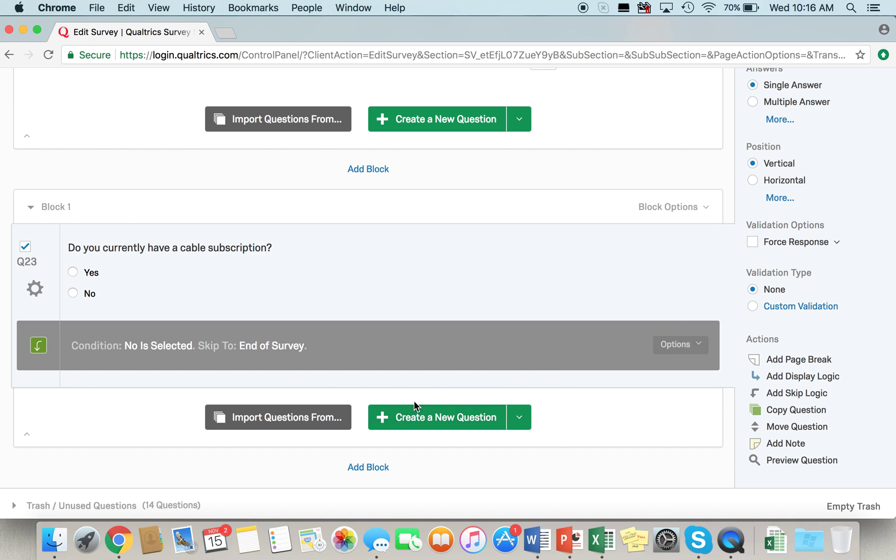
pyautogui.click(395, 421)
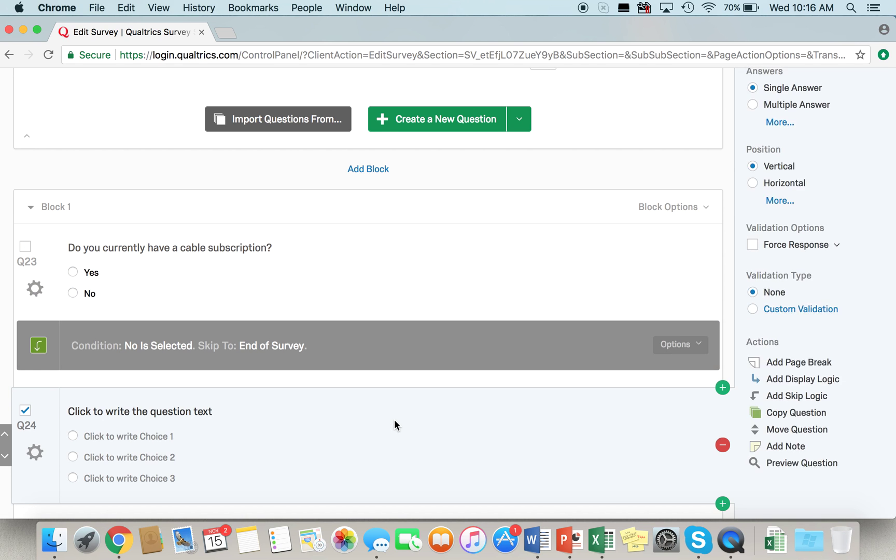
# Enter Q24's wording 'Which service do you use to watch video content?' and choices Cable TV, Netflix, Hulu
pyautogui.click(135, 411)
pyautogui.write('Which ser')
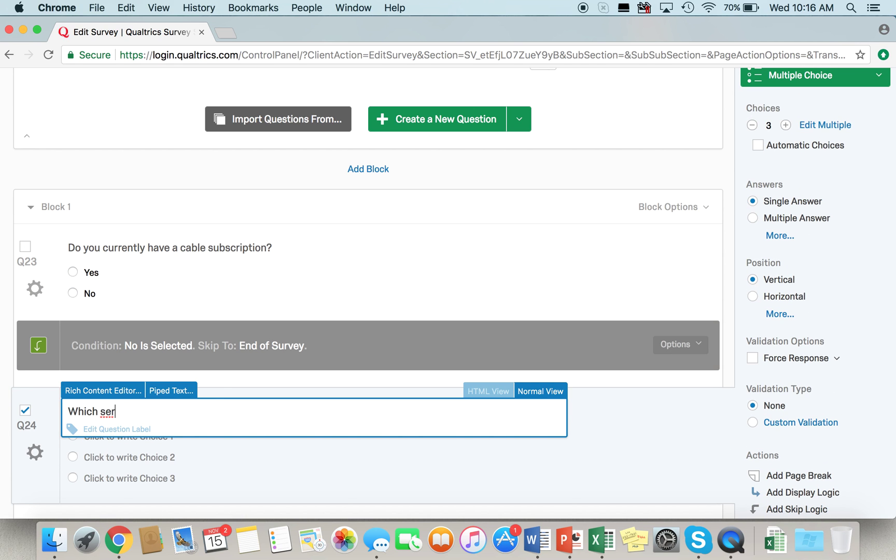
pyautogui.write('vice do you use to')
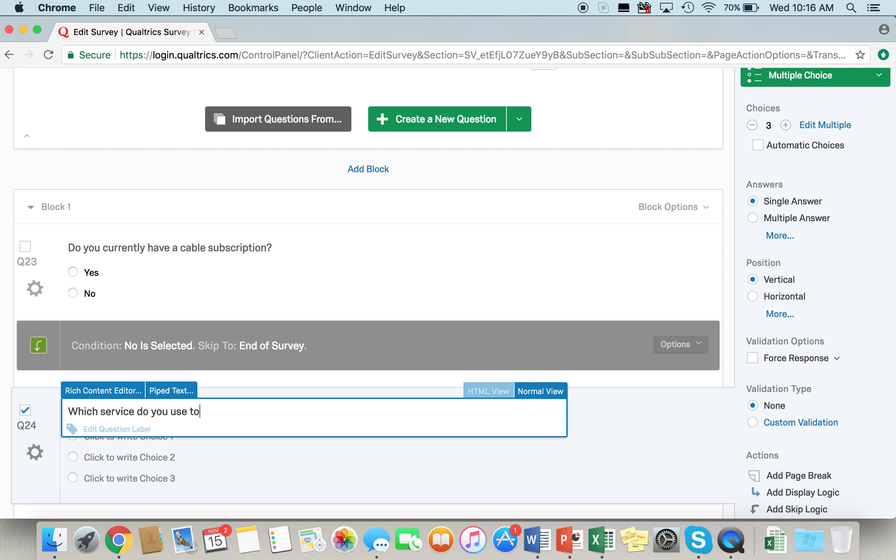
pyautogui.write(' watch video content?')
pyautogui.click(103, 474)
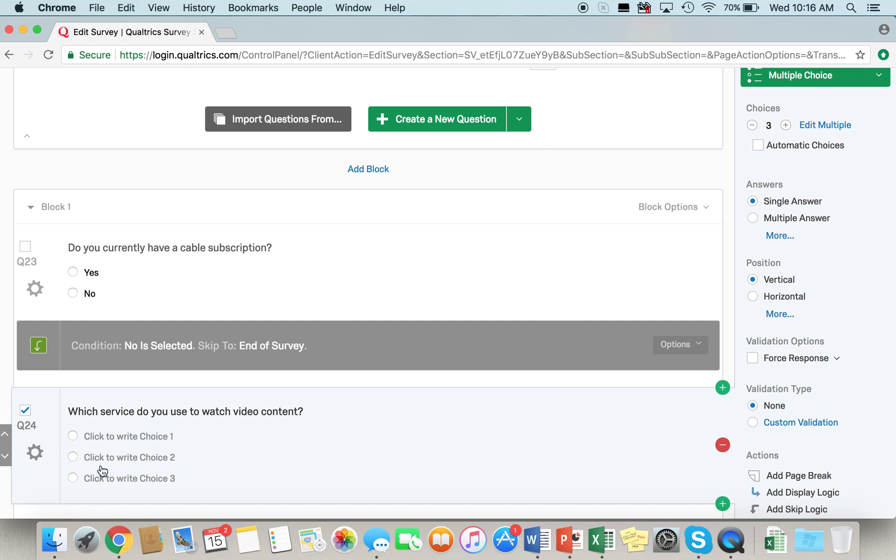
pyautogui.click(155, 436)
pyautogui.write('Cable TV')
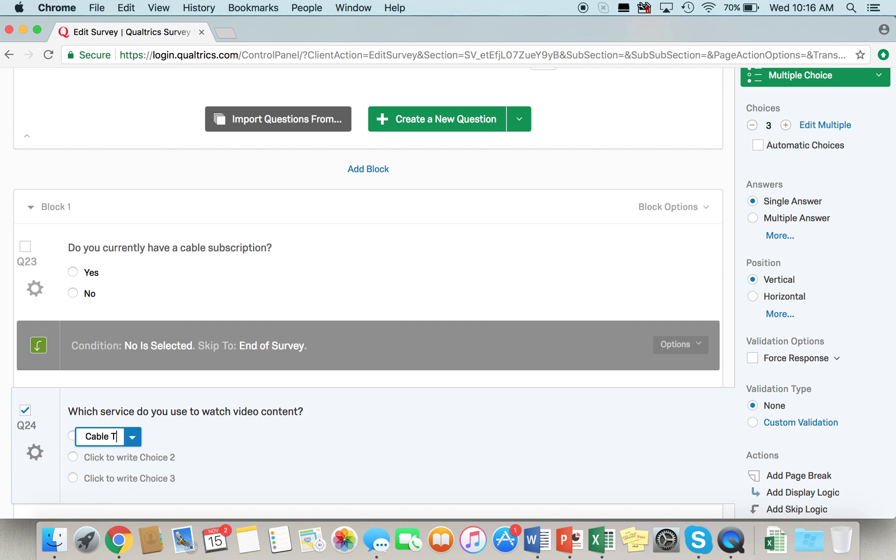
pyautogui.click(154, 453)
pyautogui.write('Netflix')
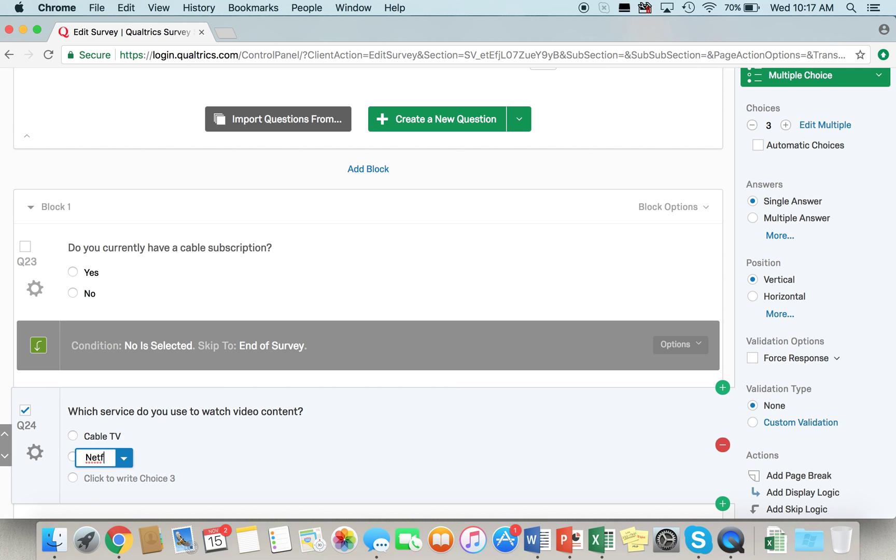
pyautogui.click(148, 476)
pyautogui.write('Hulu')
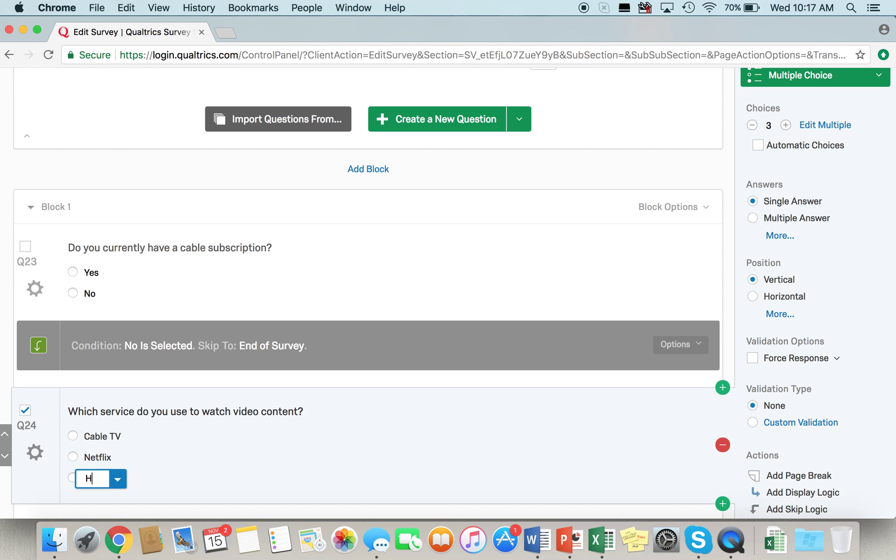
pyautogui.click(39, 489)
pyautogui.scroll(-5, 38, 490)
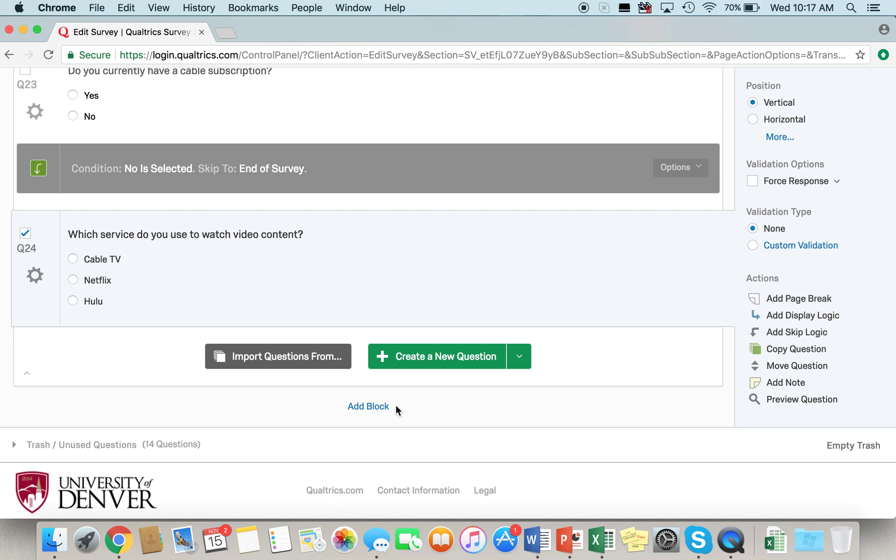
pyautogui.click(520, 358)
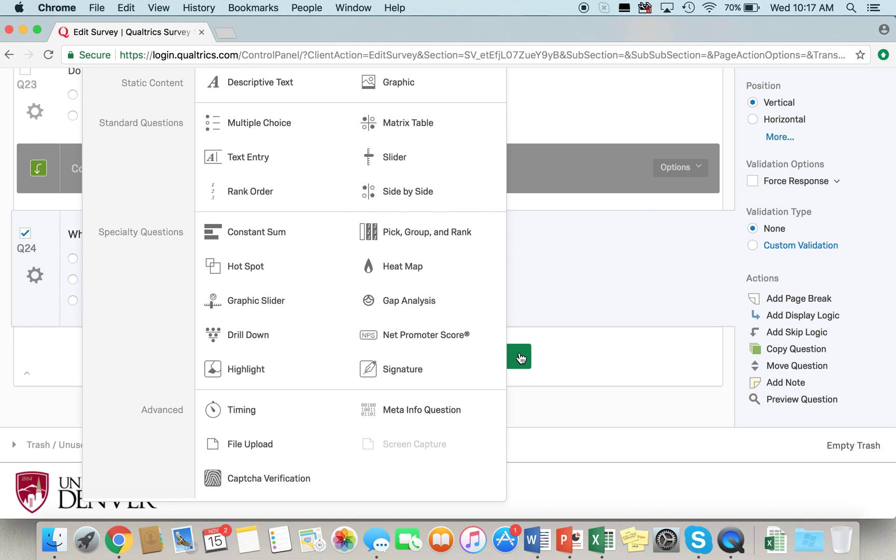
# Create Text Entry question Q25 worded 'What is your favorite Netflix show?'
pyautogui.click(273, 157)
pyautogui.click(130, 354)
pyautogui.write('What is your f')
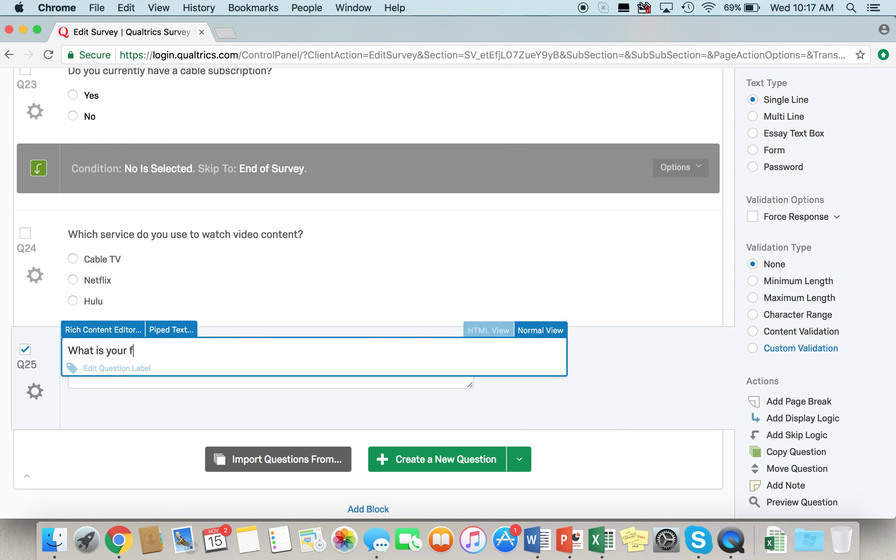
pyautogui.write('avorite Netflix show?')
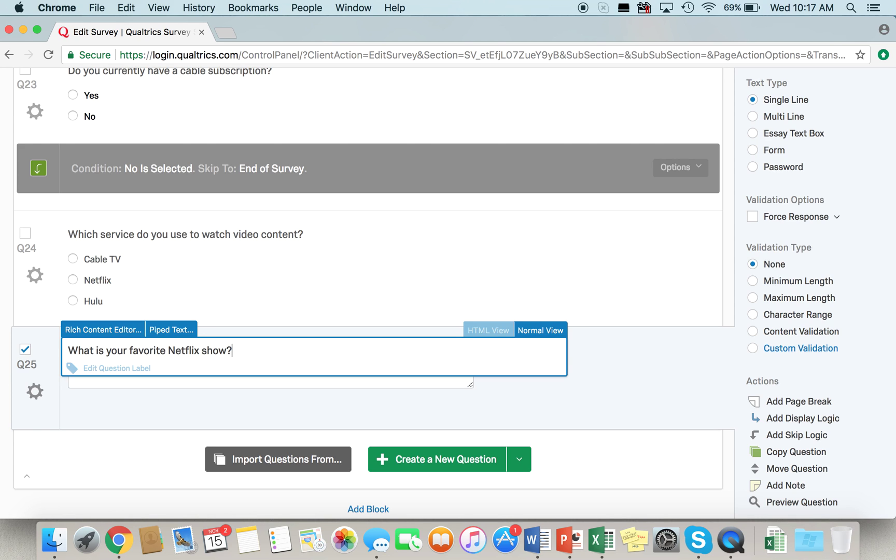
pyautogui.click(91, 412)
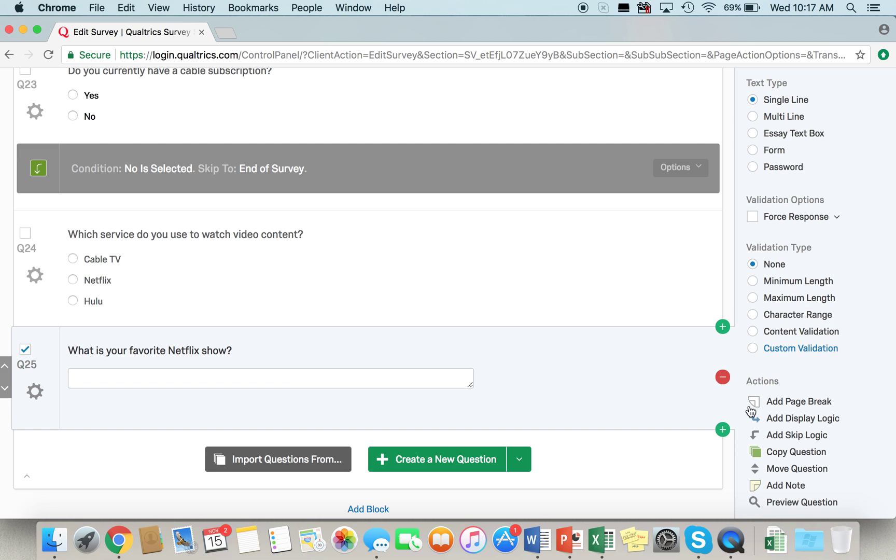
# Give Q25 display logic: Q24 Netflix Is Selected, with the extra condition row removed
pyautogui.click(783, 418)
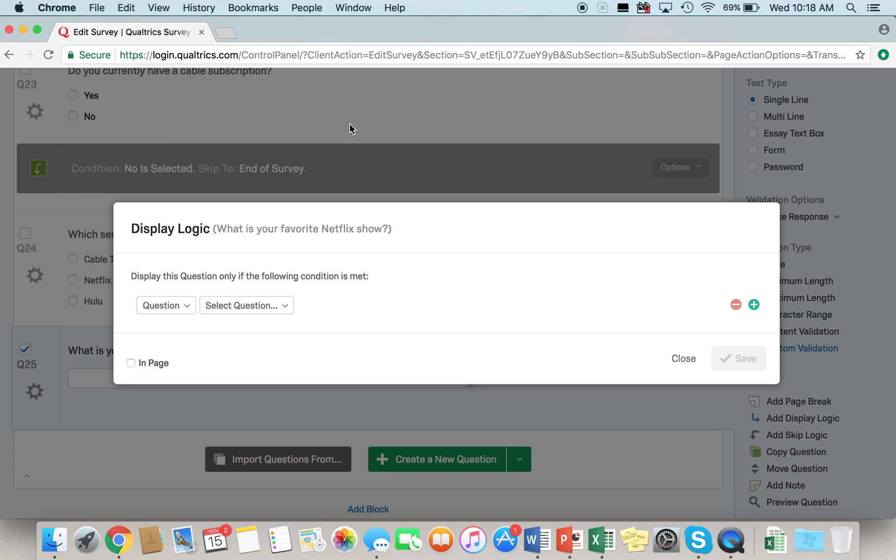
pyautogui.click(248, 307)
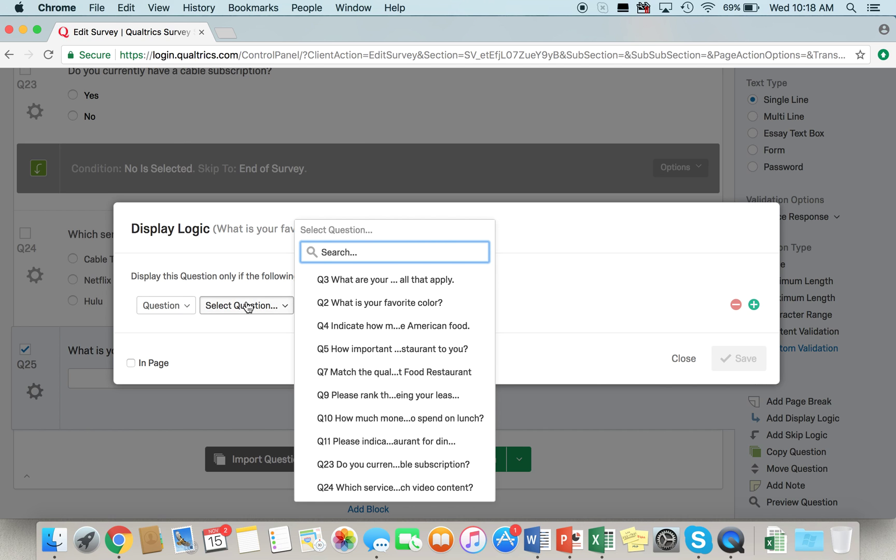
pyautogui.click(333, 489)
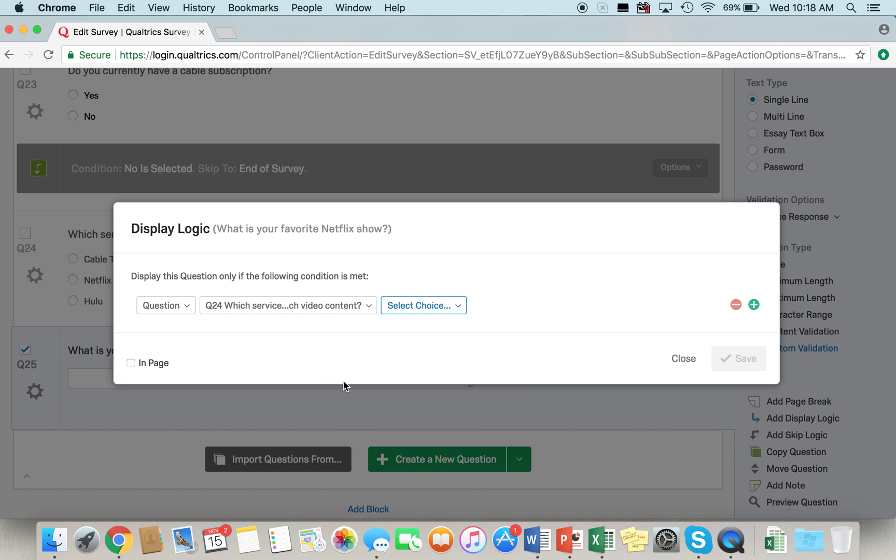
pyautogui.click(430, 309)
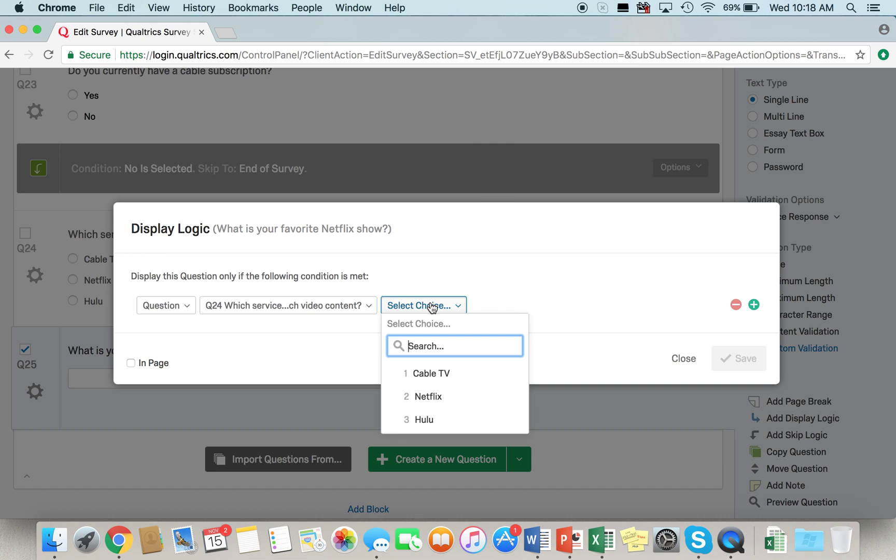
pyautogui.click(460, 397)
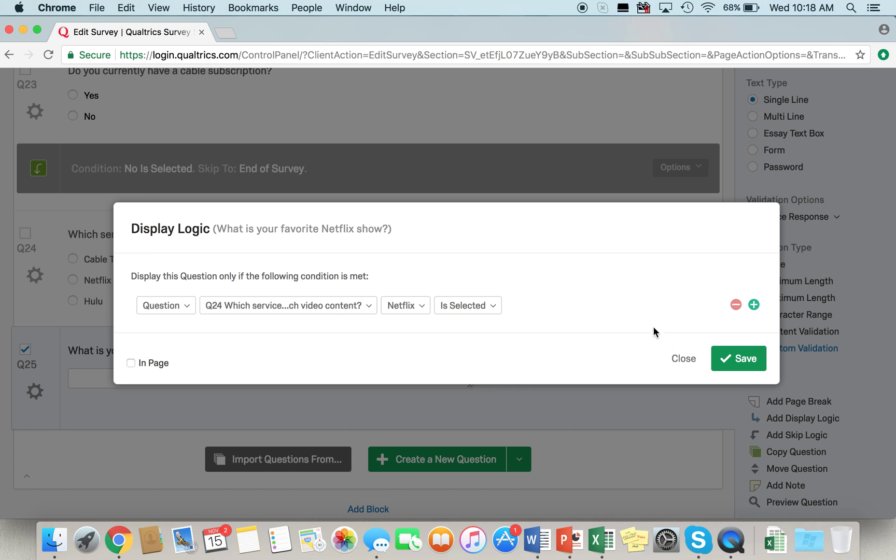
pyautogui.click(754, 305)
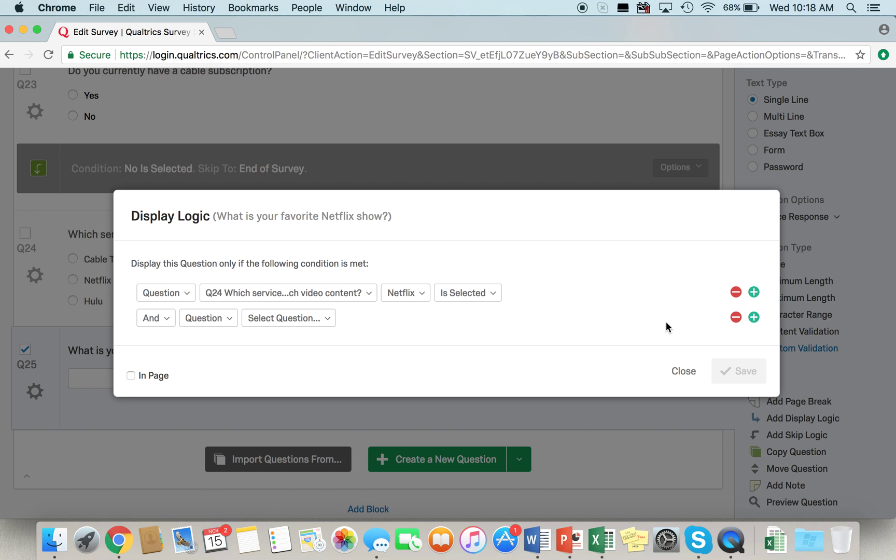
pyautogui.click(735, 317)
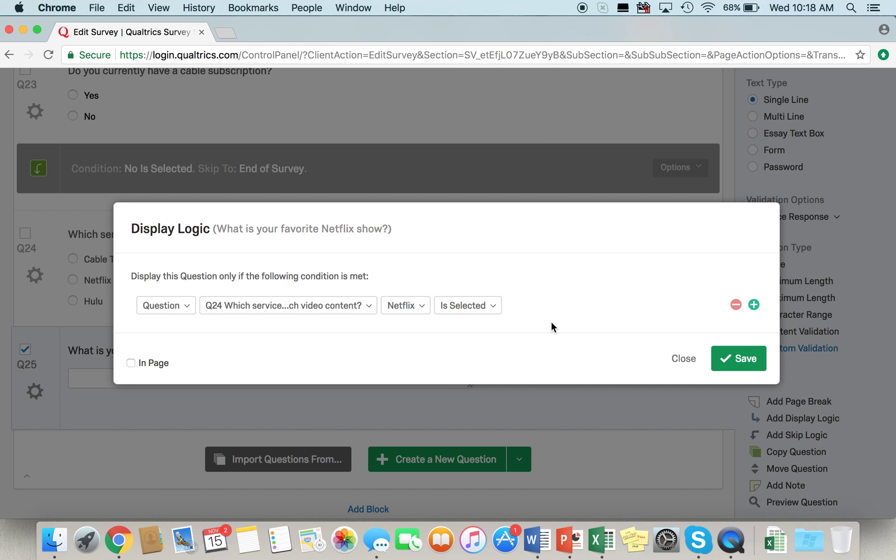
pyautogui.click(732, 358)
pyautogui.scroll(-2, 522, 361)
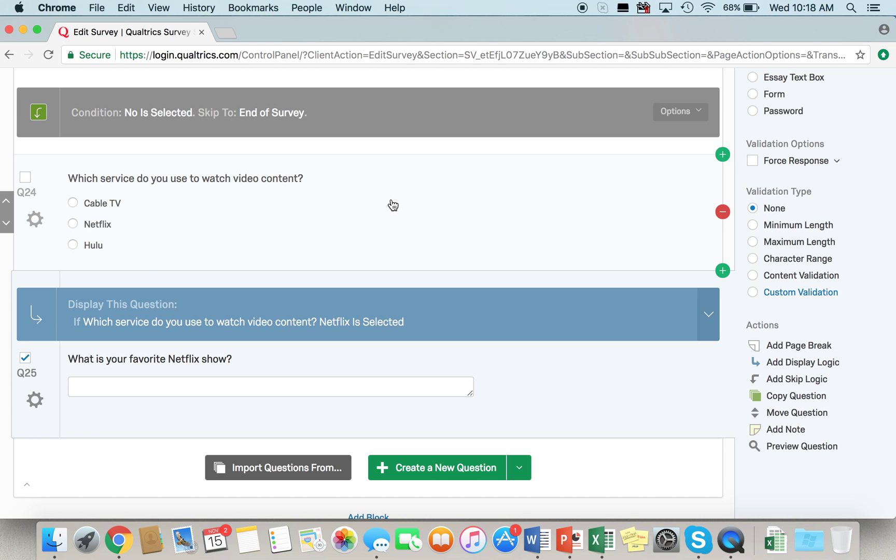
pyautogui.scroll(-2, 393, 205)
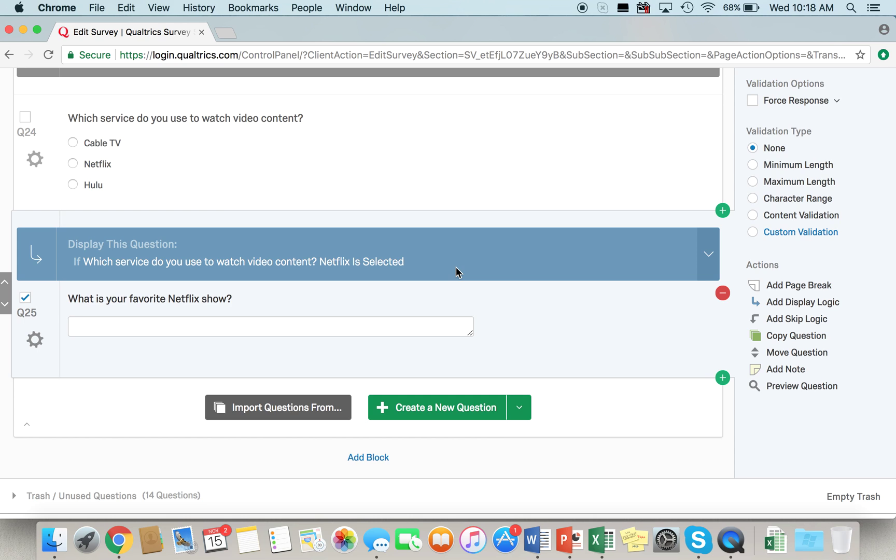